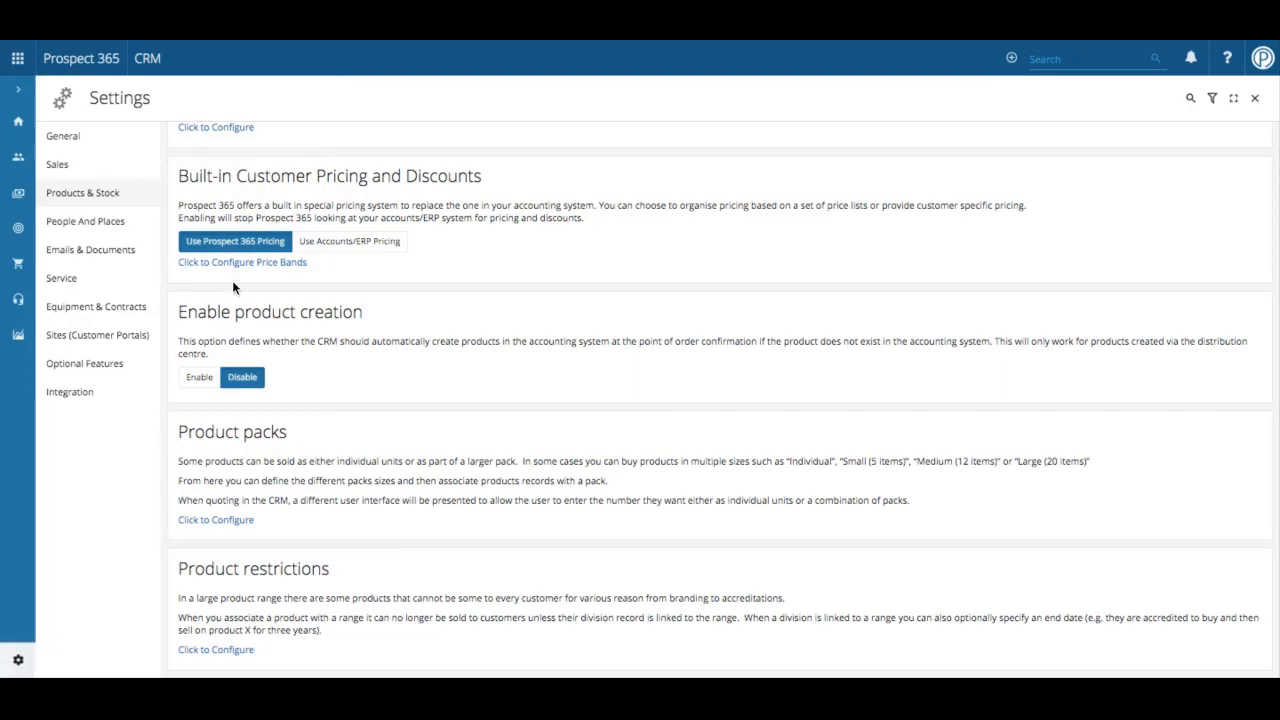
Create a price band named "Euro Retail Price List" with Euro as its currency in the Products & Stock settings' price band configuration
{"action": "left_click", "coordinate": [98, 199]}
{"action": "left_click", "coordinate": [257, 264]}
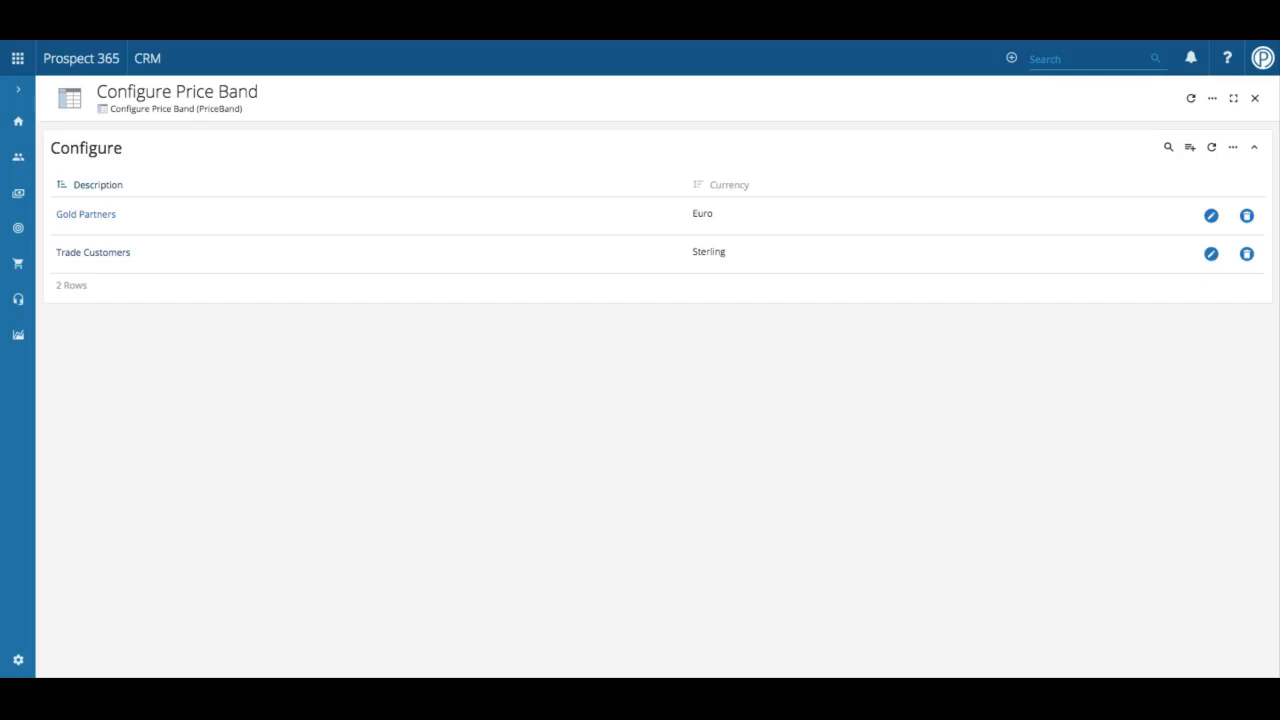
{"action": "left_click", "coordinate": [1192, 148]}
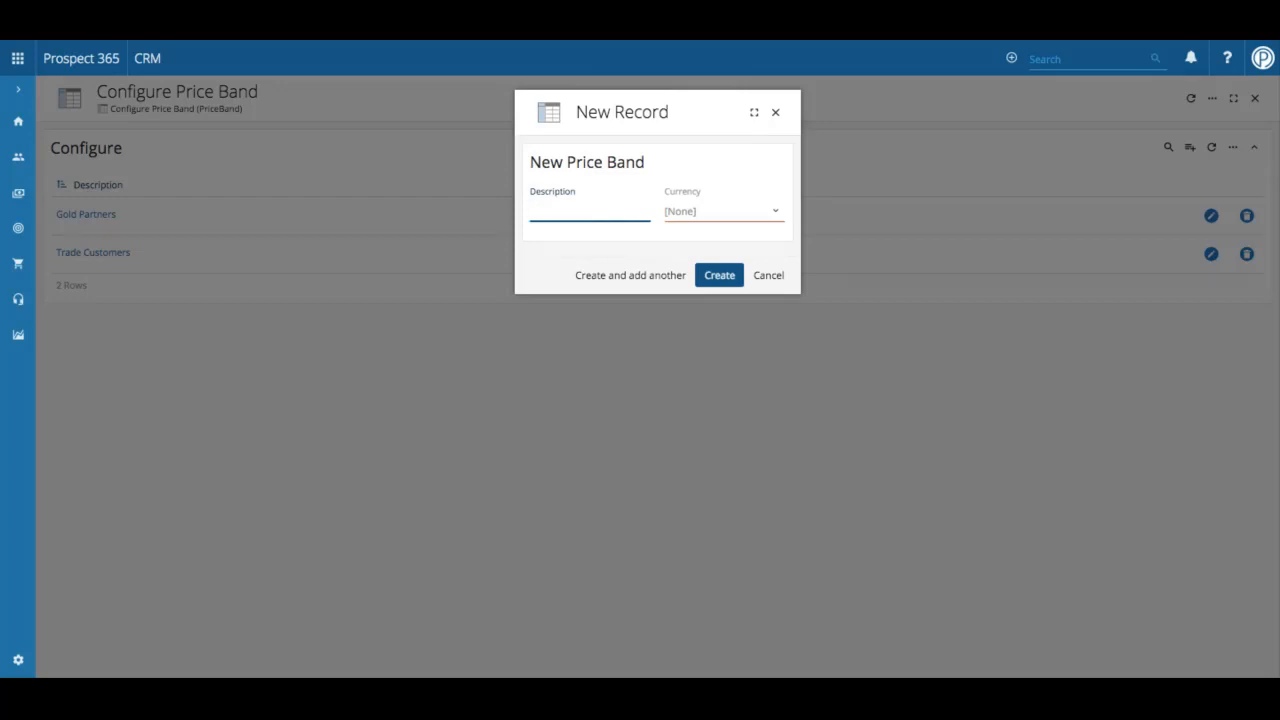
{"action": "type", "text": "Euro Retail Price List"}
{"action": "left_click", "coordinate": [728, 211]}
{"action": "scroll", "coordinate": [722, 200], "scroll_direction": "down", "scroll_amount": 1}
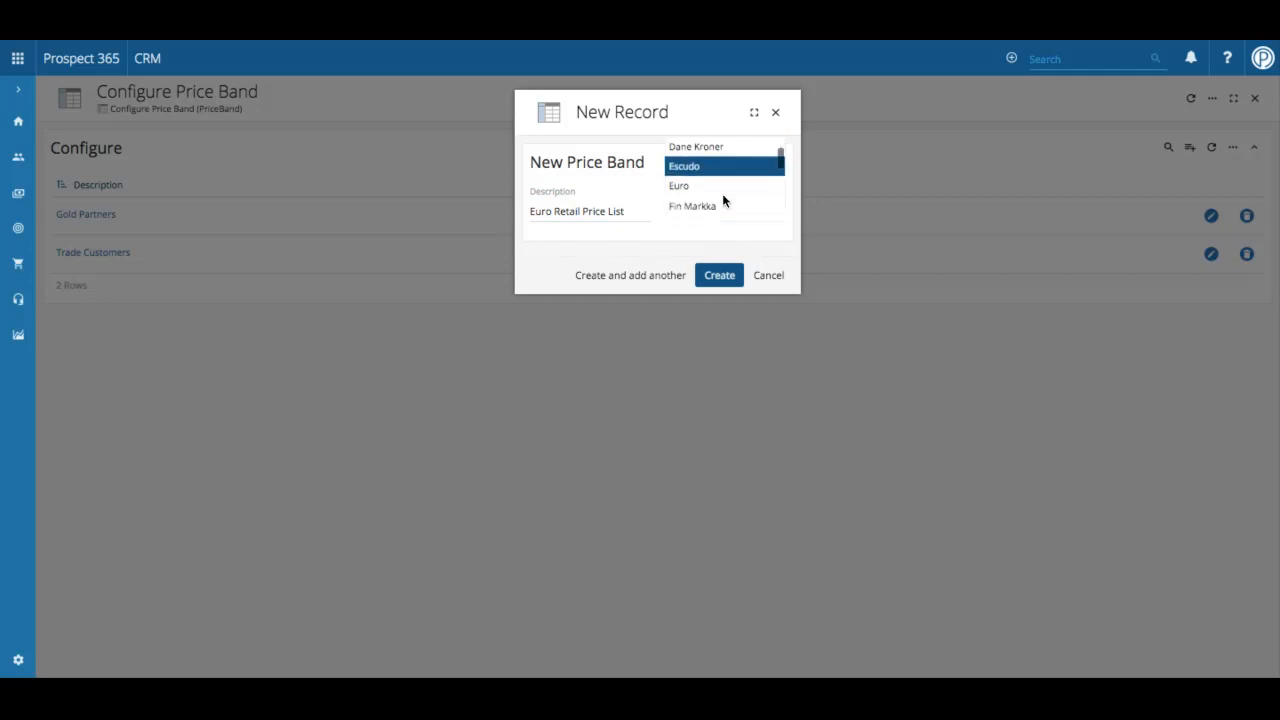
{"action": "left_click", "coordinate": [702, 186]}
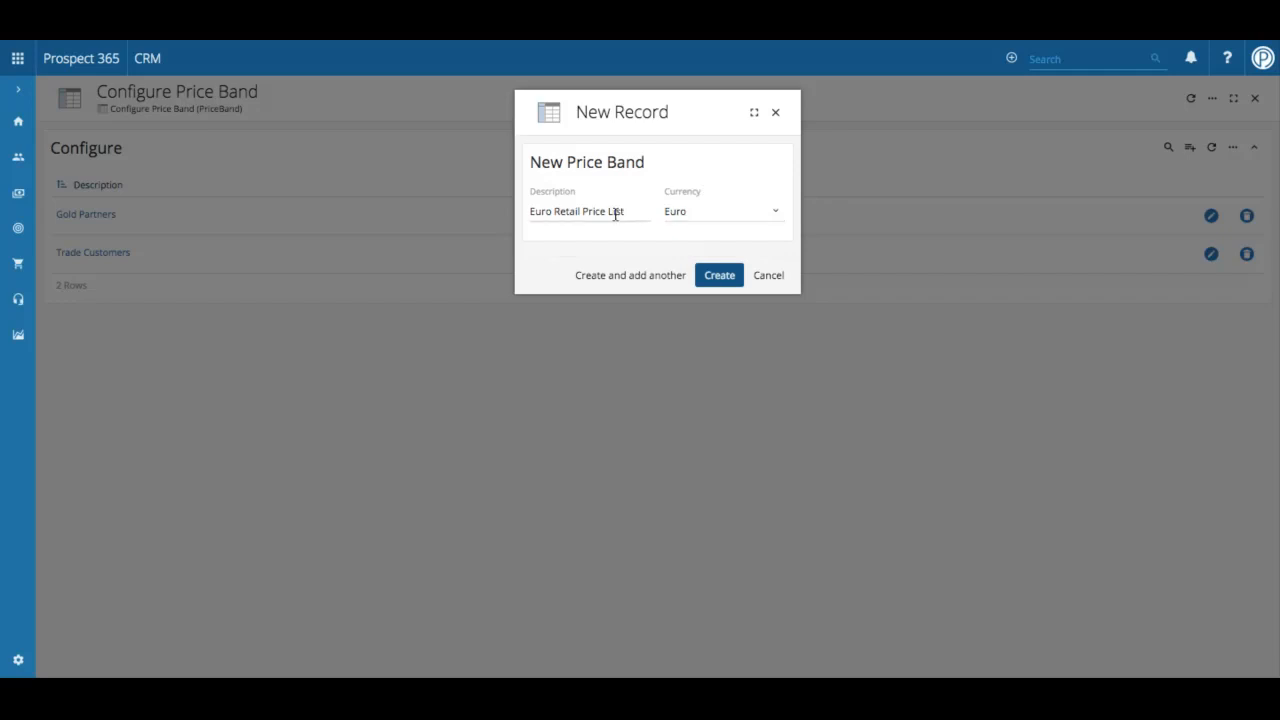
{"action": "left_click", "coordinate": [722, 277]}
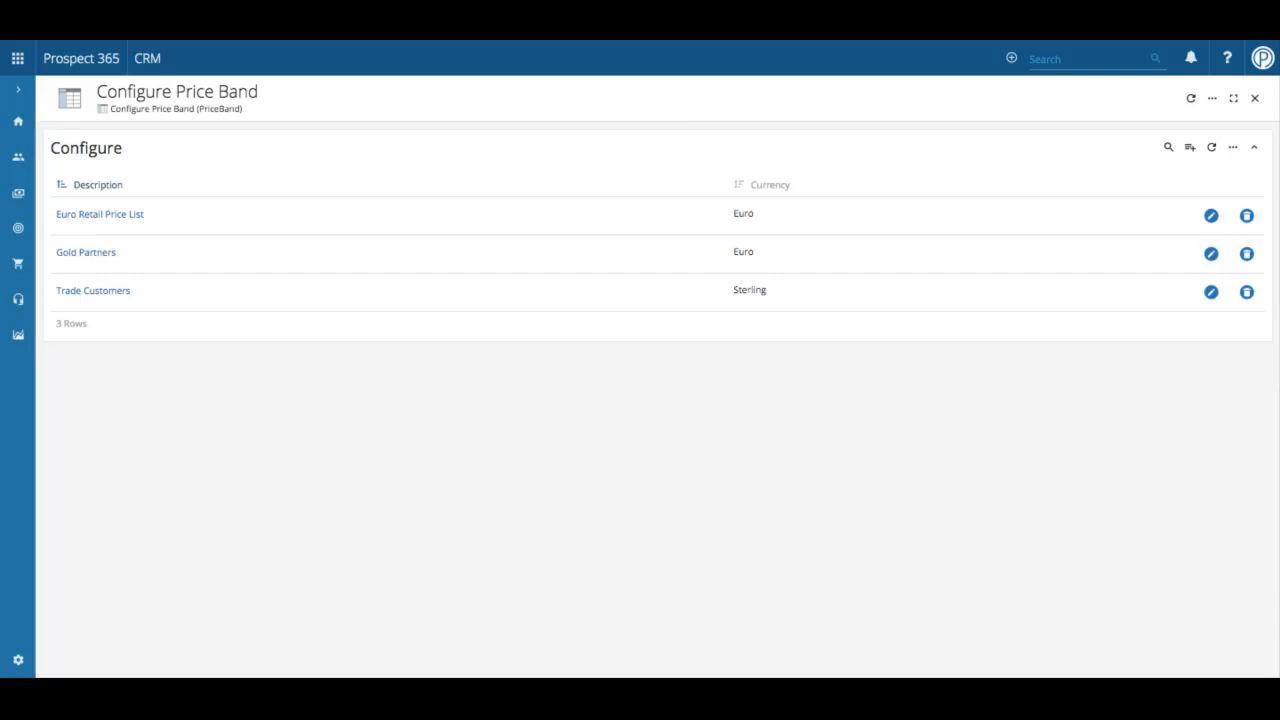
Start a new category price in the Euro Retail Price List and choose the BATTERIES product category for it
{"action": "left_click", "coordinate": [144, 216]}
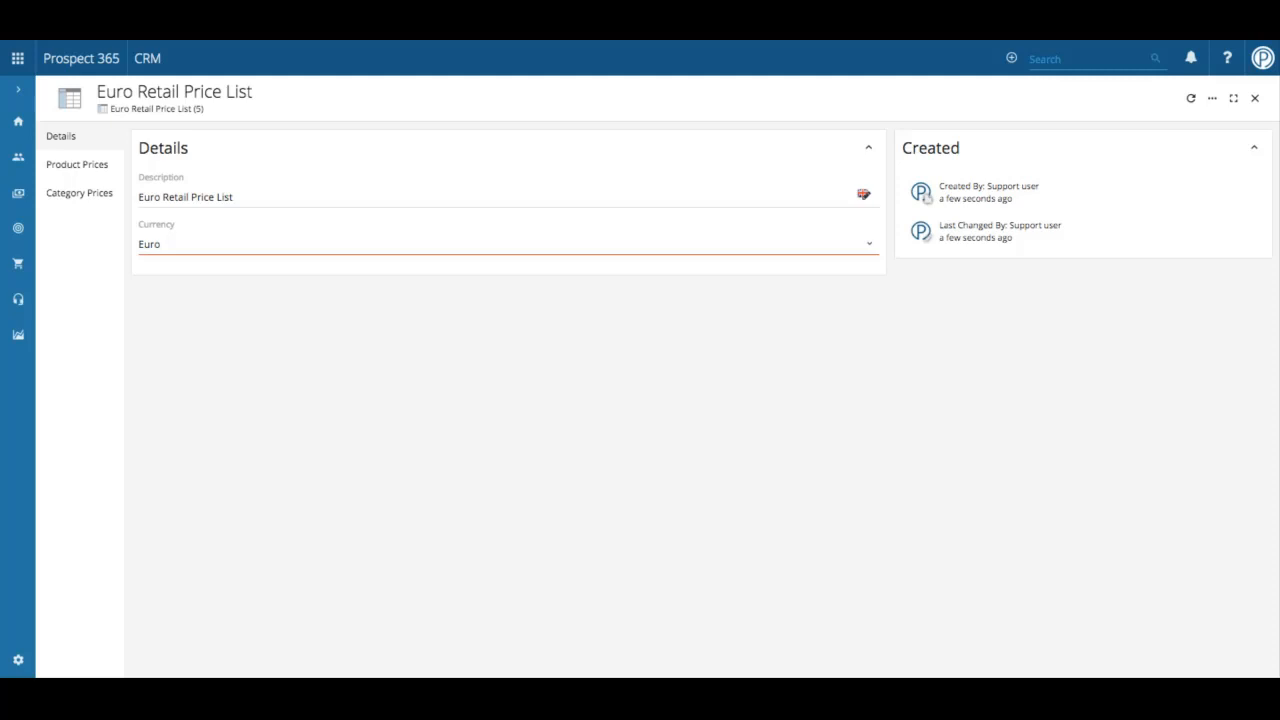
{"action": "left_click", "coordinate": [62, 196]}
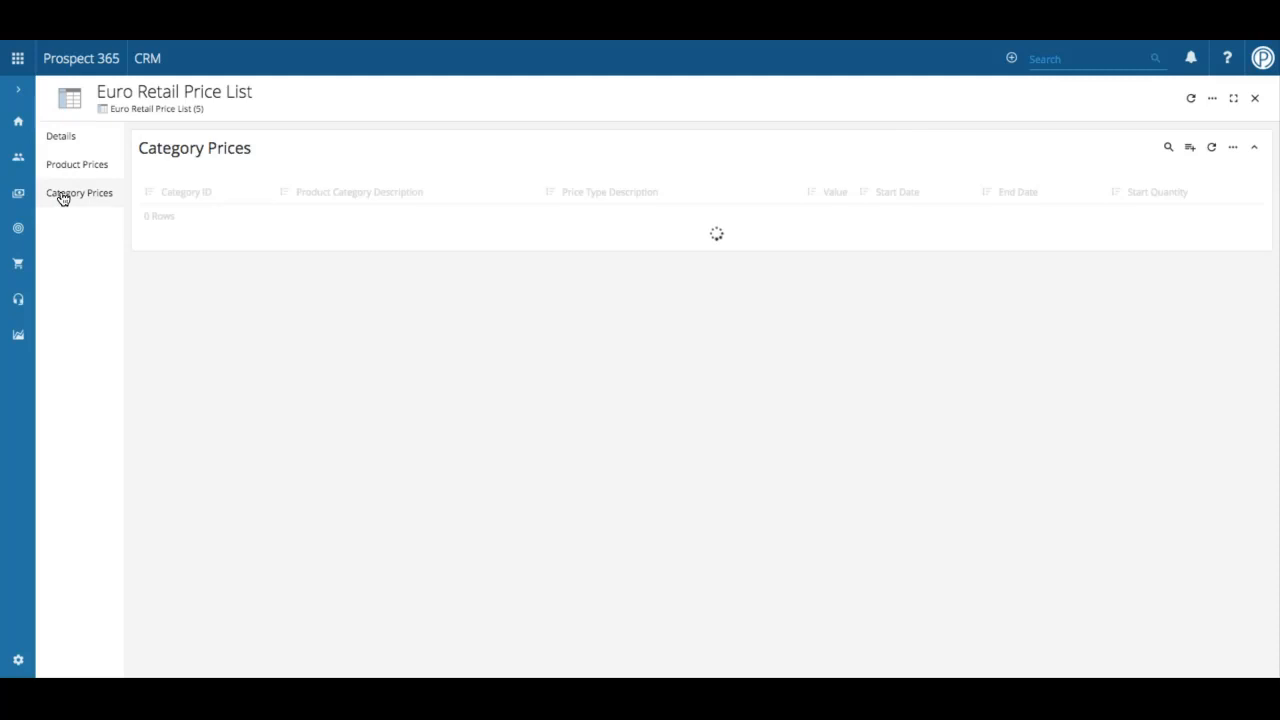
{"action": "left_click", "coordinate": [1199, 155]}
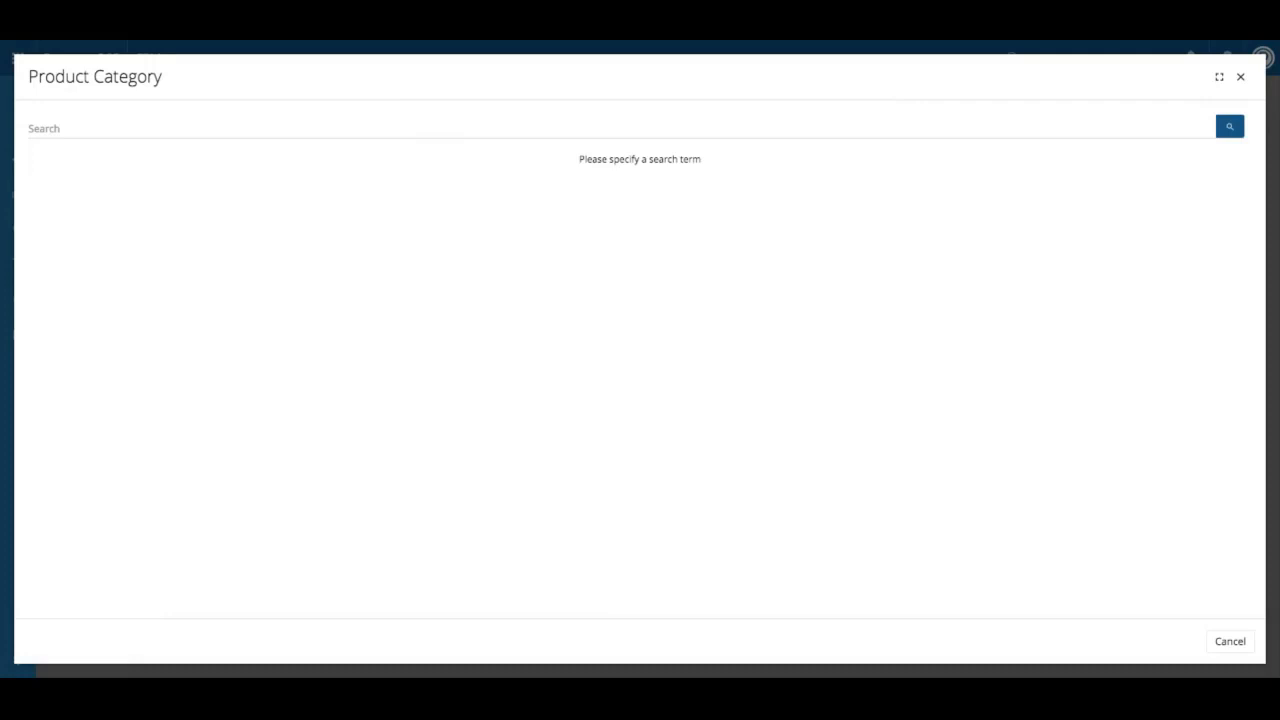
{"action": "left_click", "coordinate": [723, 120]}
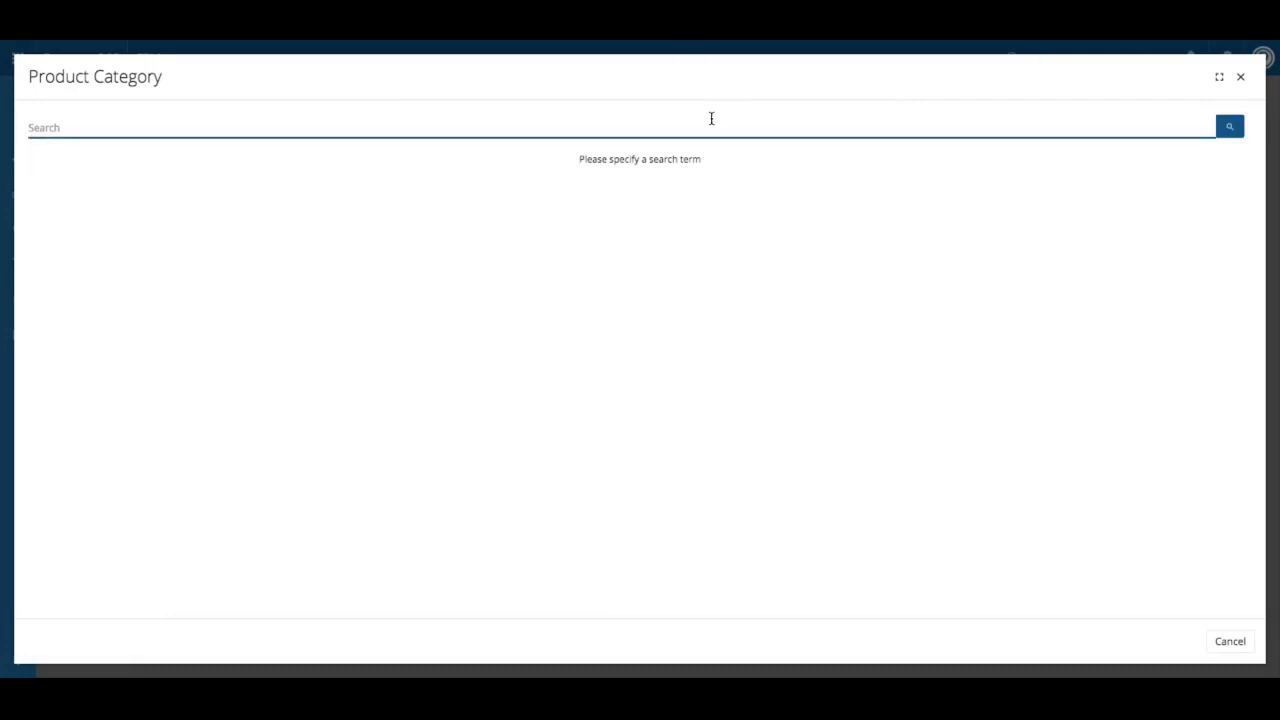
{"action": "type", "text": "batteries"}
{"action": "key", "text": "Return"}
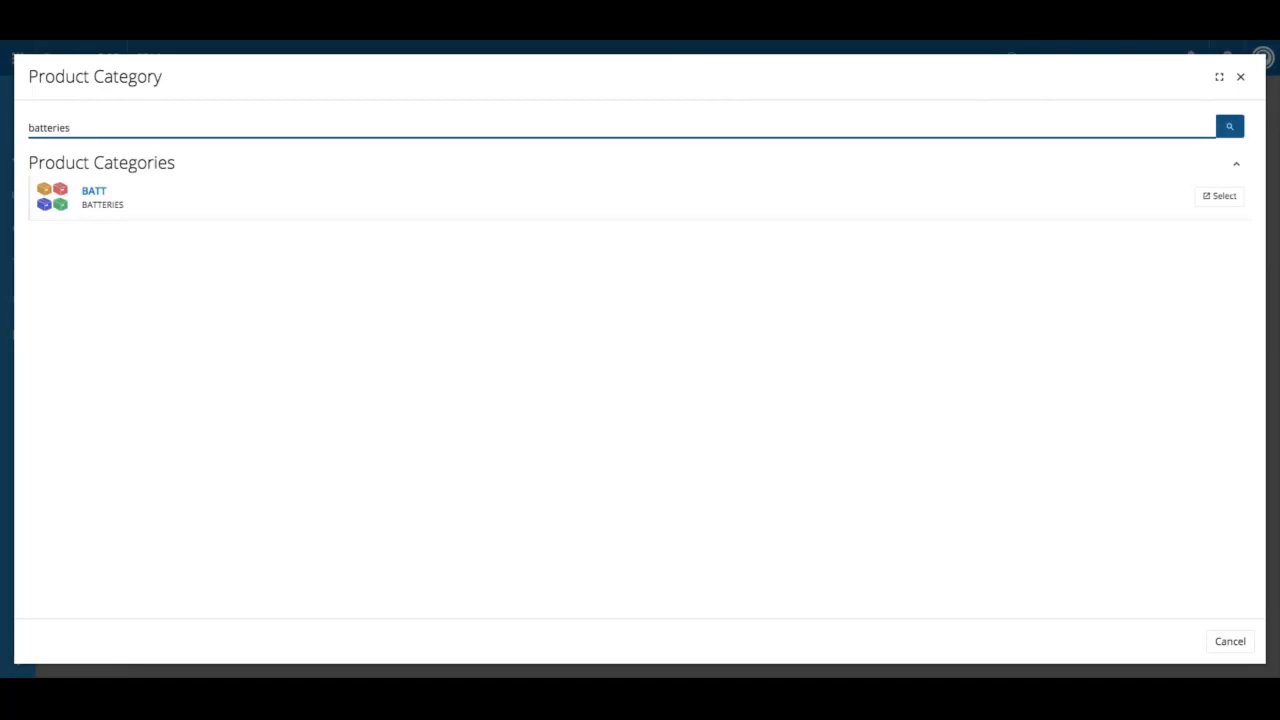
{"action": "left_click", "coordinate": [1232, 199]}
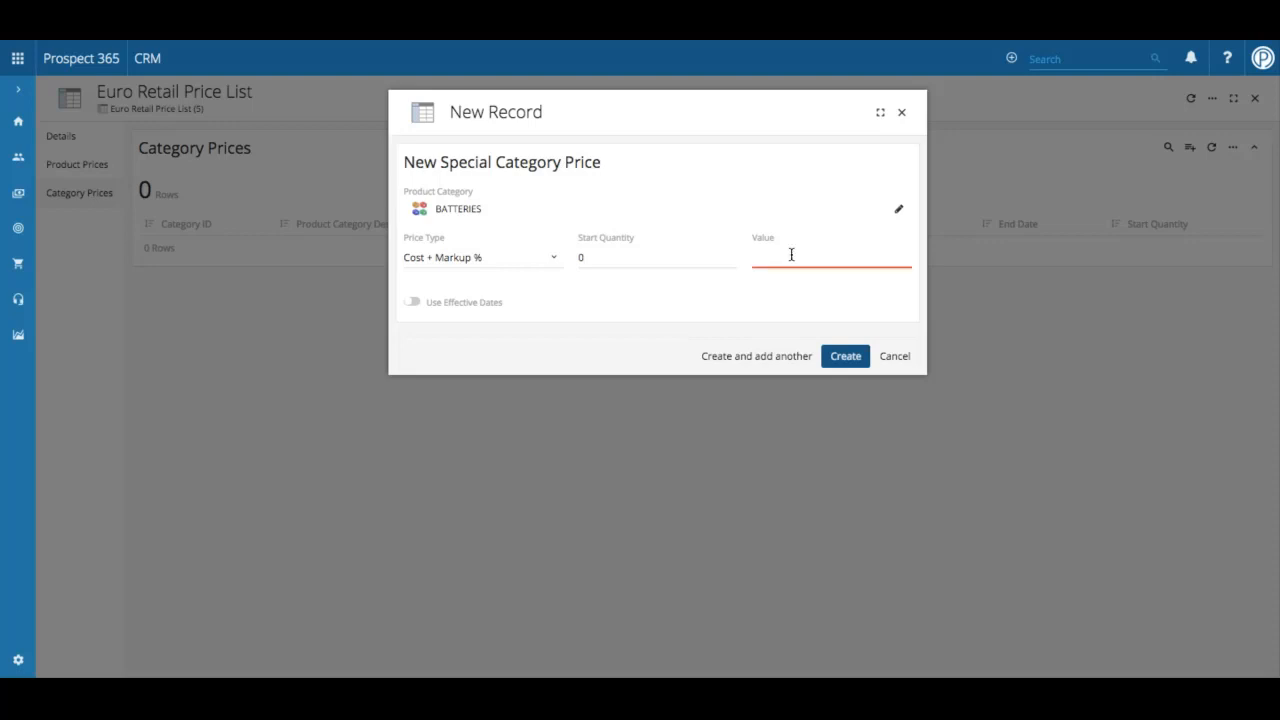
Set the batteries category price to Discount % with a value of 10%, without effective dates, and create the record
{"action": "left_click", "coordinate": [533, 260]}
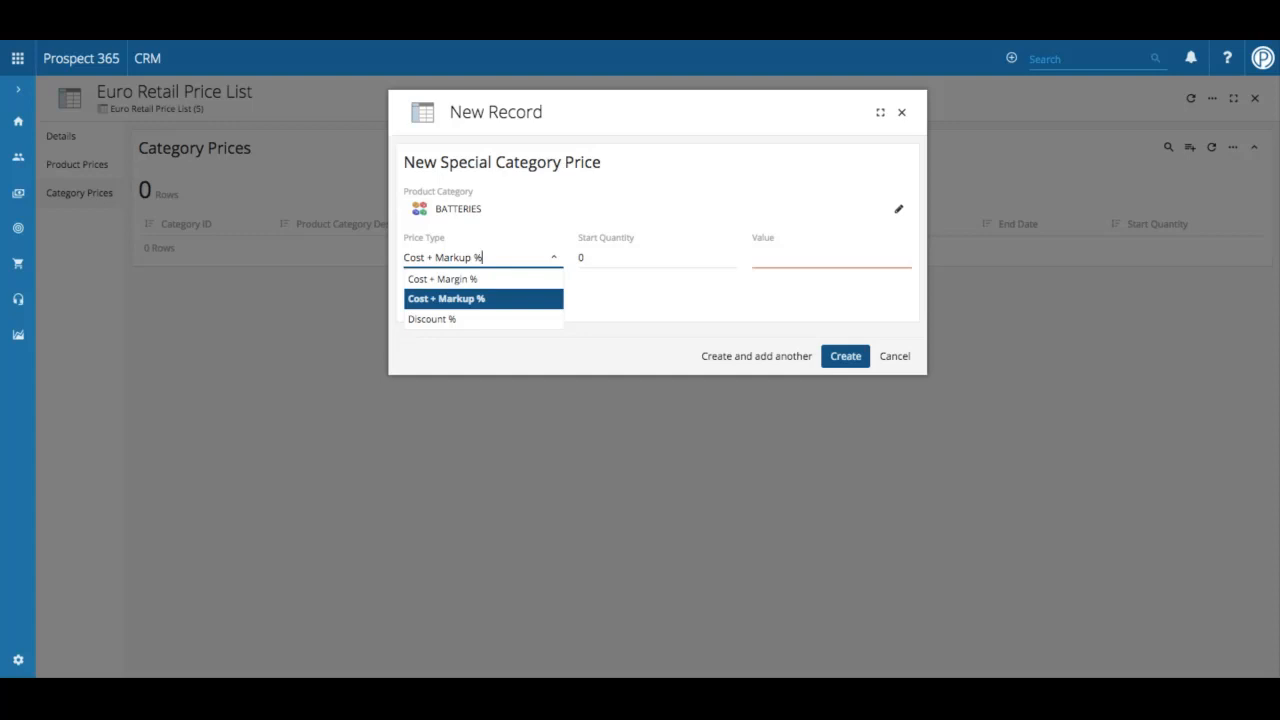
{"action": "left_click", "coordinate": [475, 318]}
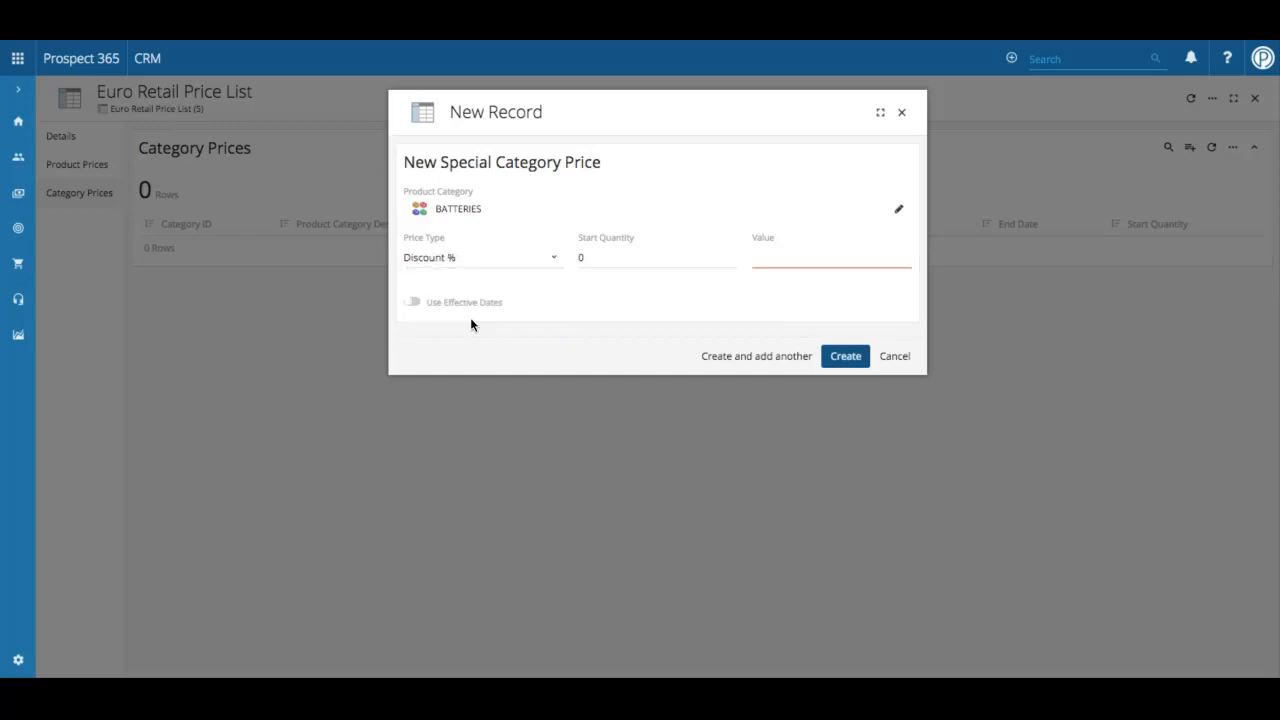
{"action": "left_click", "coordinate": [603, 259]}
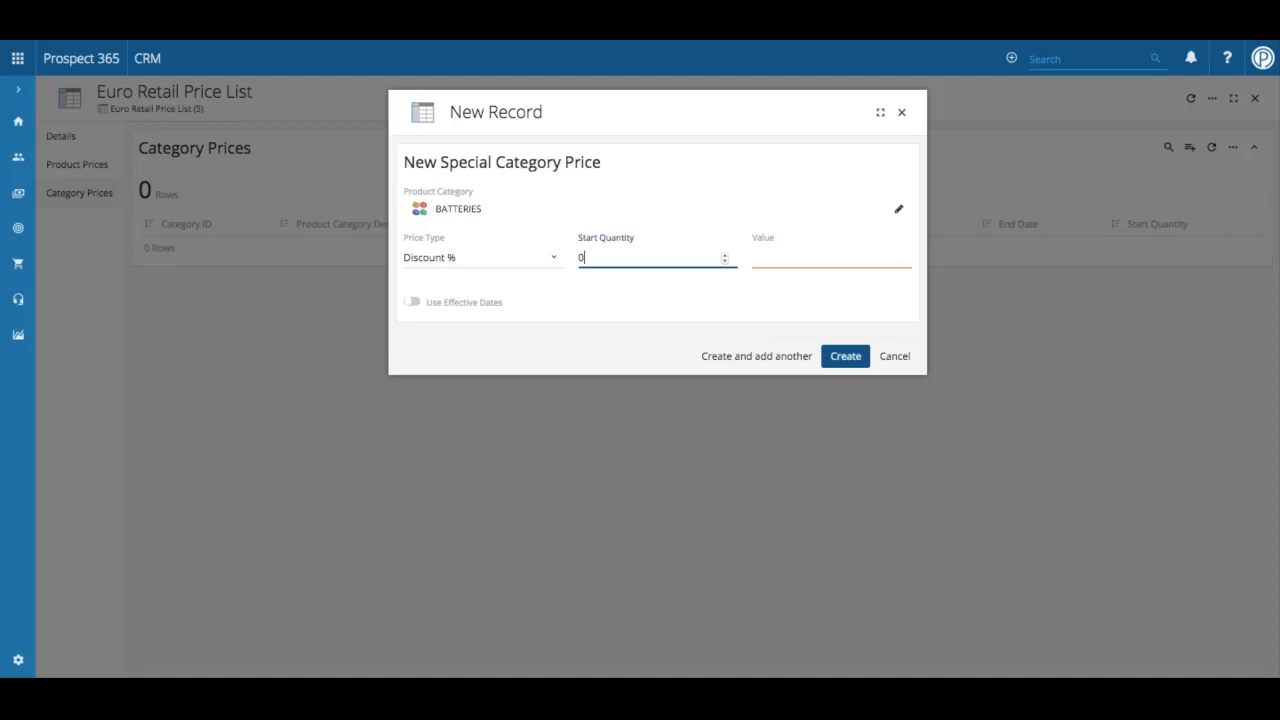
{"action": "left_click", "coordinate": [779, 263]}
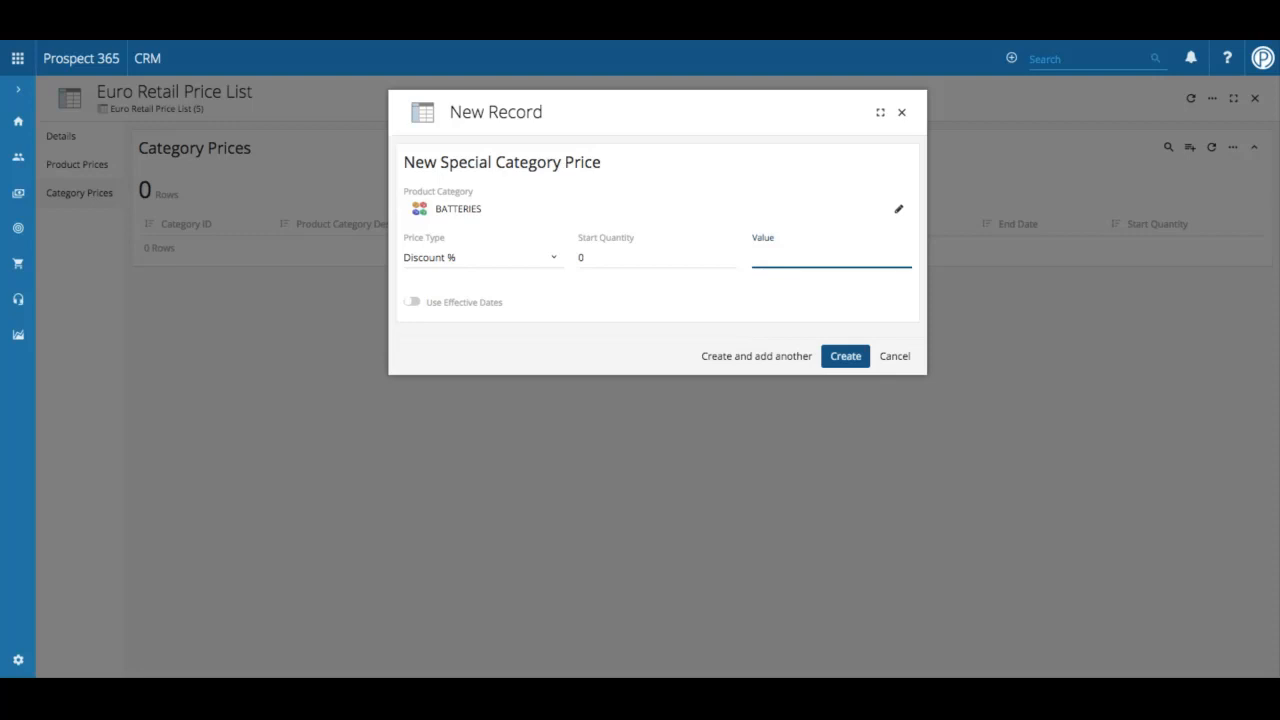
{"action": "type", "text": "10"}
{"action": "left_click", "coordinate": [712, 292]}
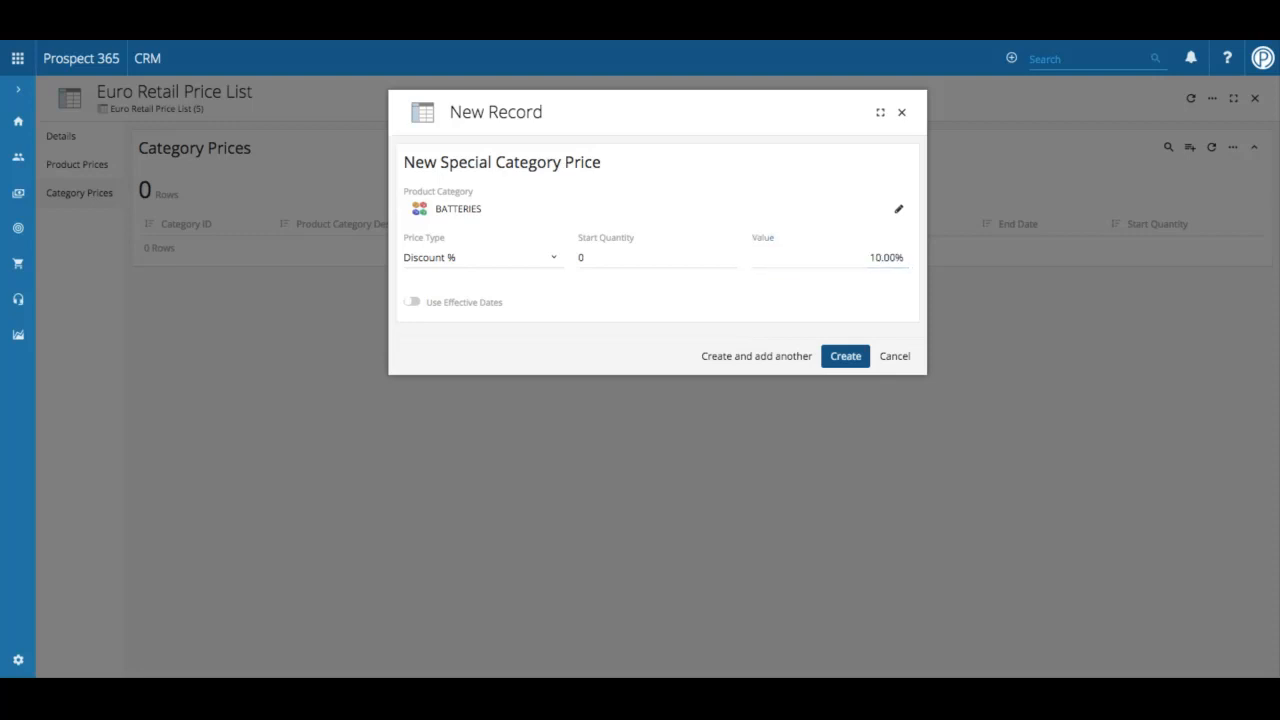
{"action": "left_click", "coordinate": [410, 302]}
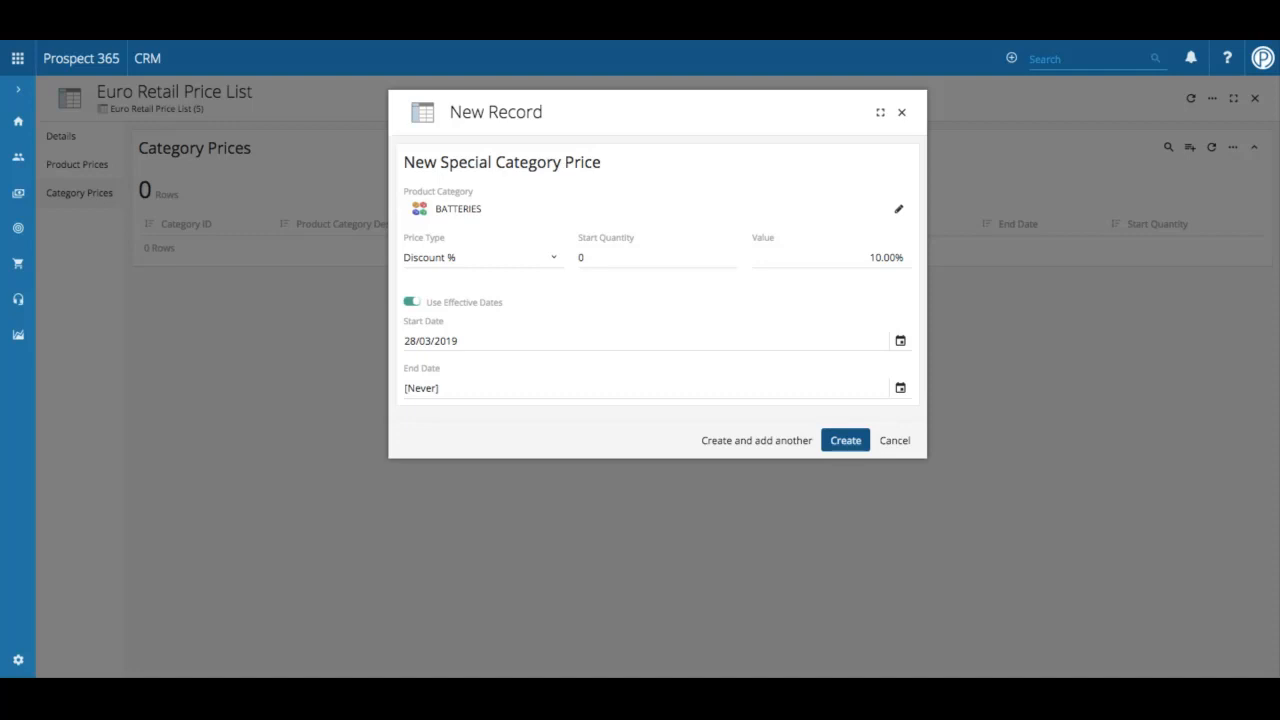
{"action": "left_click", "coordinate": [460, 302]}
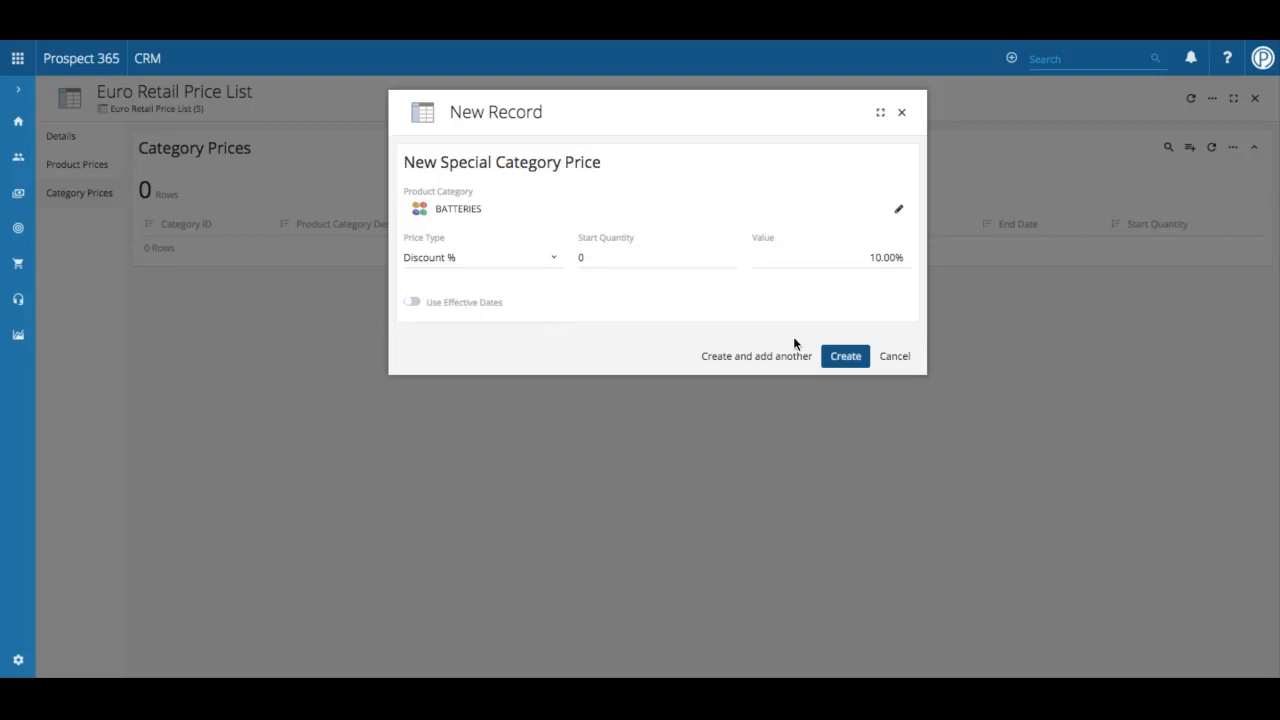
{"action": "left_click", "coordinate": [829, 357]}
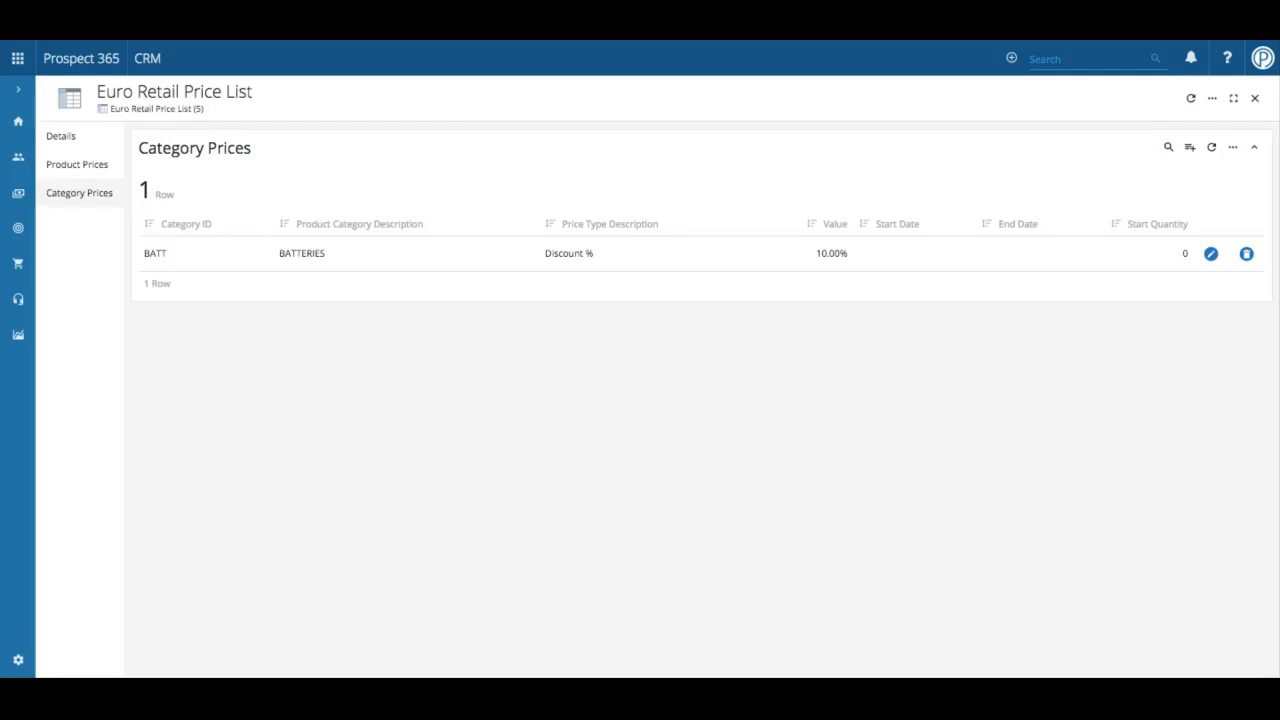
Start a new product price in the price list, search for "domestic alarm system" and select Domestic Alarm System, Model 2
{"action": "left_click", "coordinate": [100, 174]}
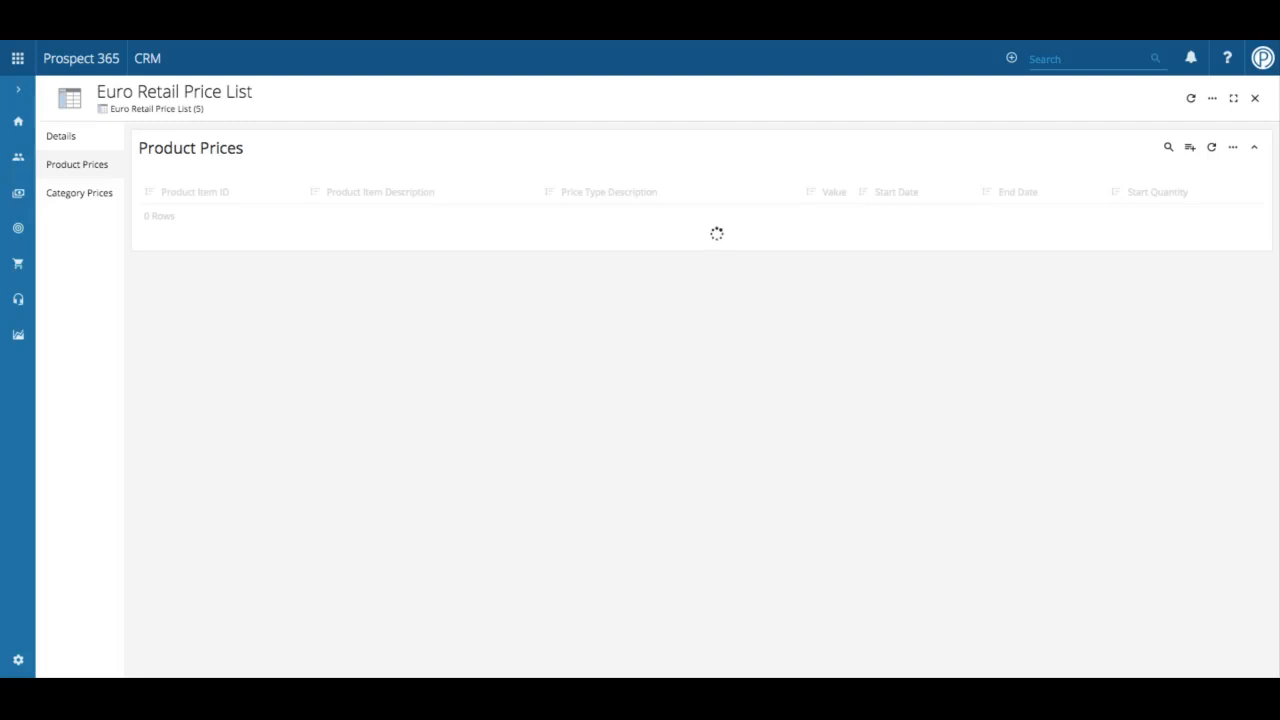
{"action": "left_click", "coordinate": [1190, 148]}
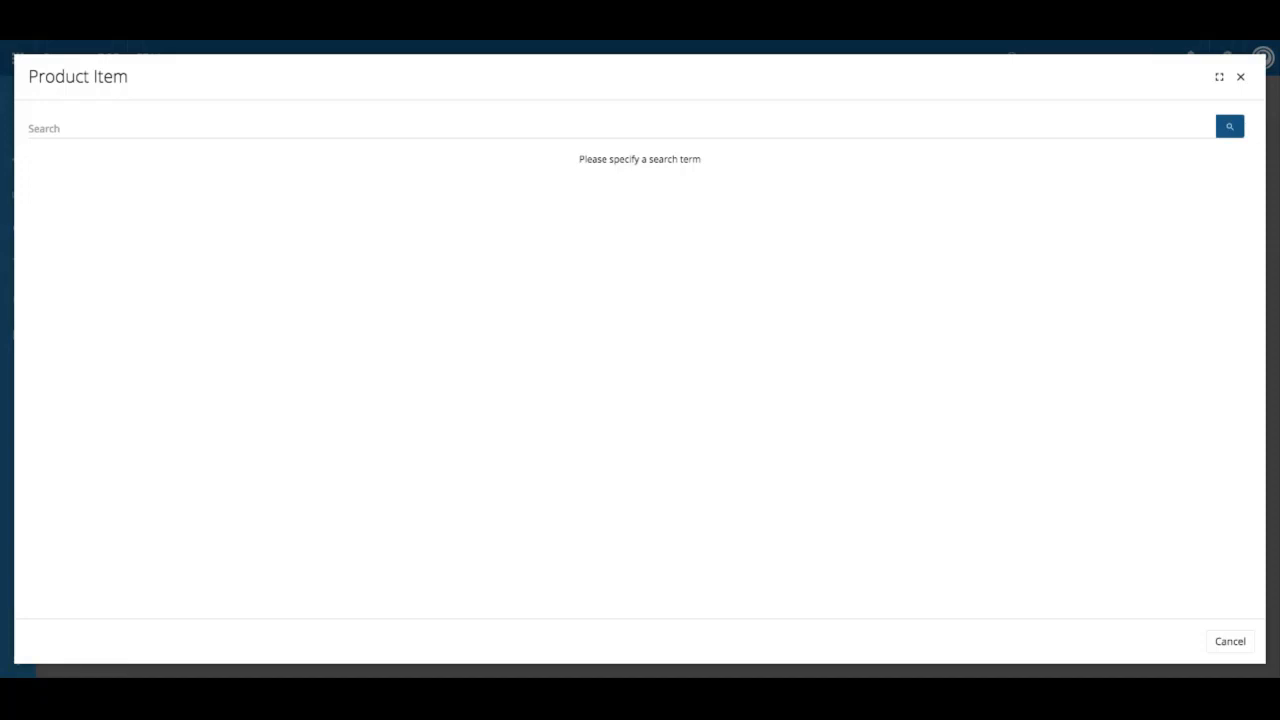
{"action": "left_click", "coordinate": [758, 133]}
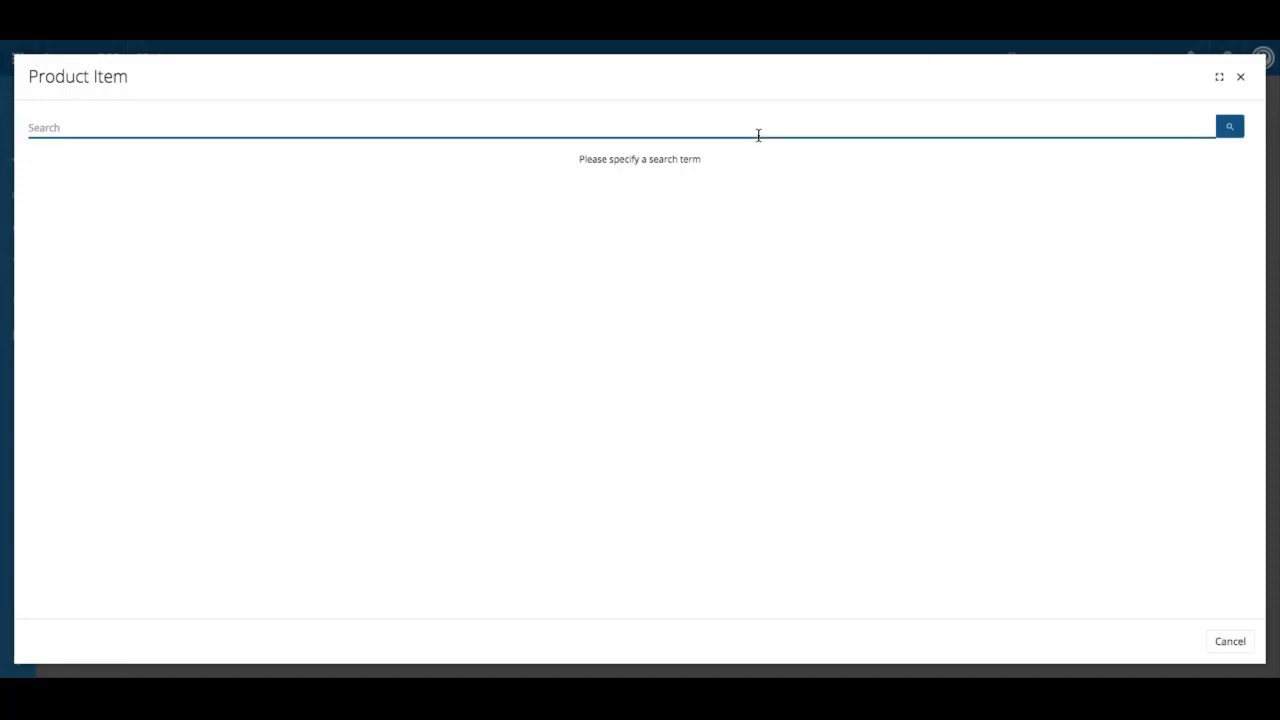
{"action": "type", "text": "a"}
{"action": "key", "text": "BackSpace"}
{"action": "type", "text": "dow"}
{"action": "key", "text": "BackSpace"}
{"action": "type", "text": "natio"}
{"action": "key", "text": "BackSpace"}
{"action": "key", "text": "BackSpace"}
{"action": "key", "text": "BackSpace"}
{"action": "key", "text": "BackSpace"}
{"action": "key", "text": "BackSpace"}
{"action": "type", "text": "natio"}
{"action": "key", "text": "BackSpace"}
{"action": "key", "text": "BackSpace"}
{"action": "key", "text": "BackSpace"}
{"action": "key", "text": "BackSpace"}
{"action": "key", "text": "BackSpace"}
{"action": "type", "text": "mestic alarm system"}
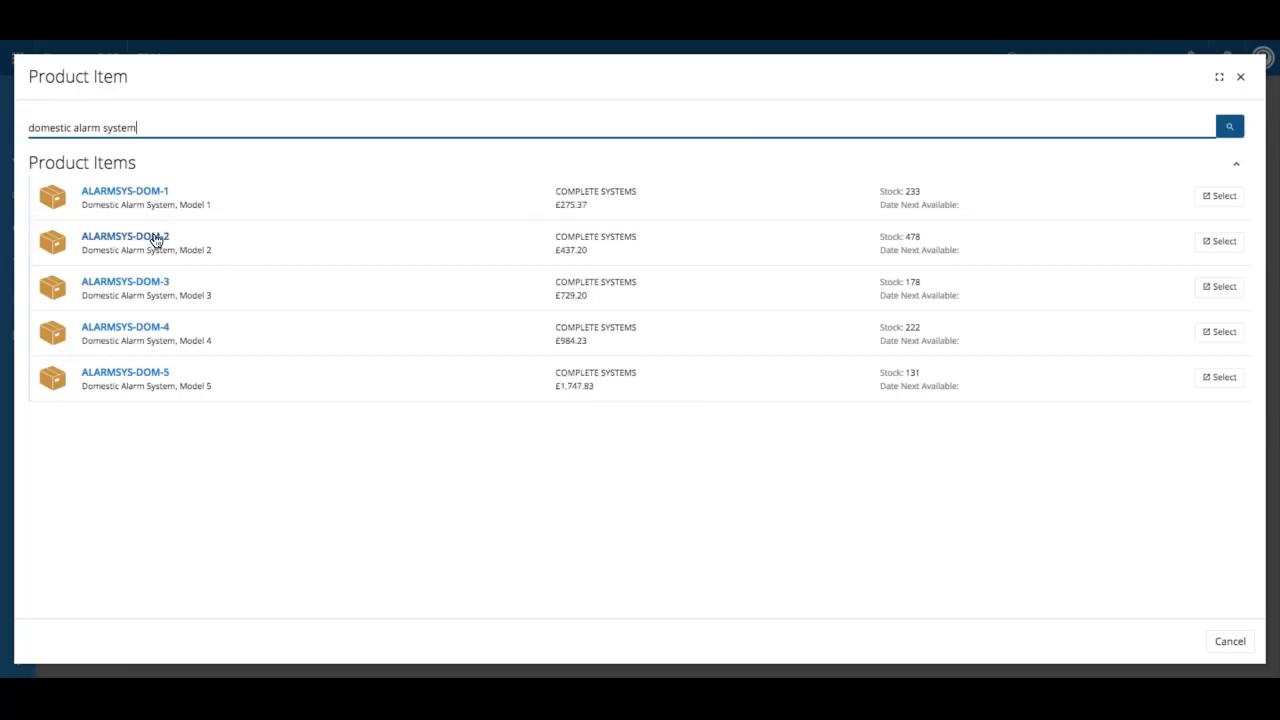
{"action": "left_click", "coordinate": [1224, 242]}
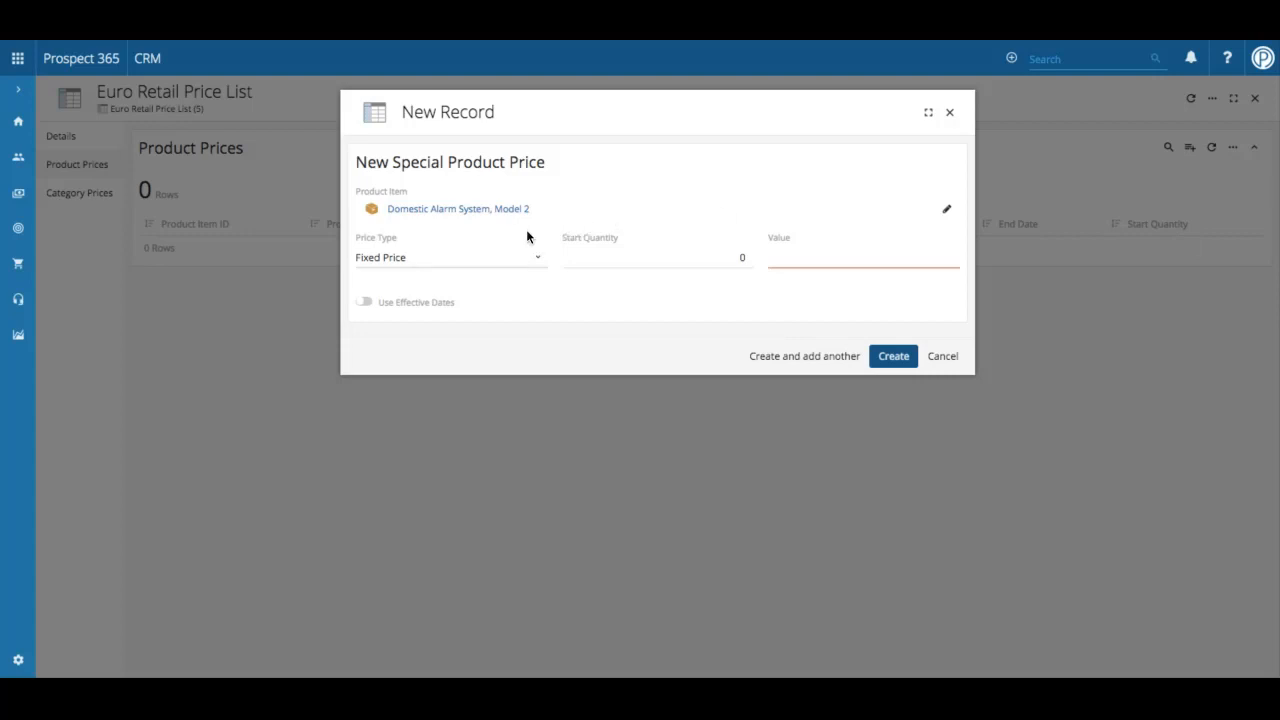
Give the alarm system a Fixed Price of £40.00 and create the product price record
{"action": "left_click", "coordinate": [494, 251]}
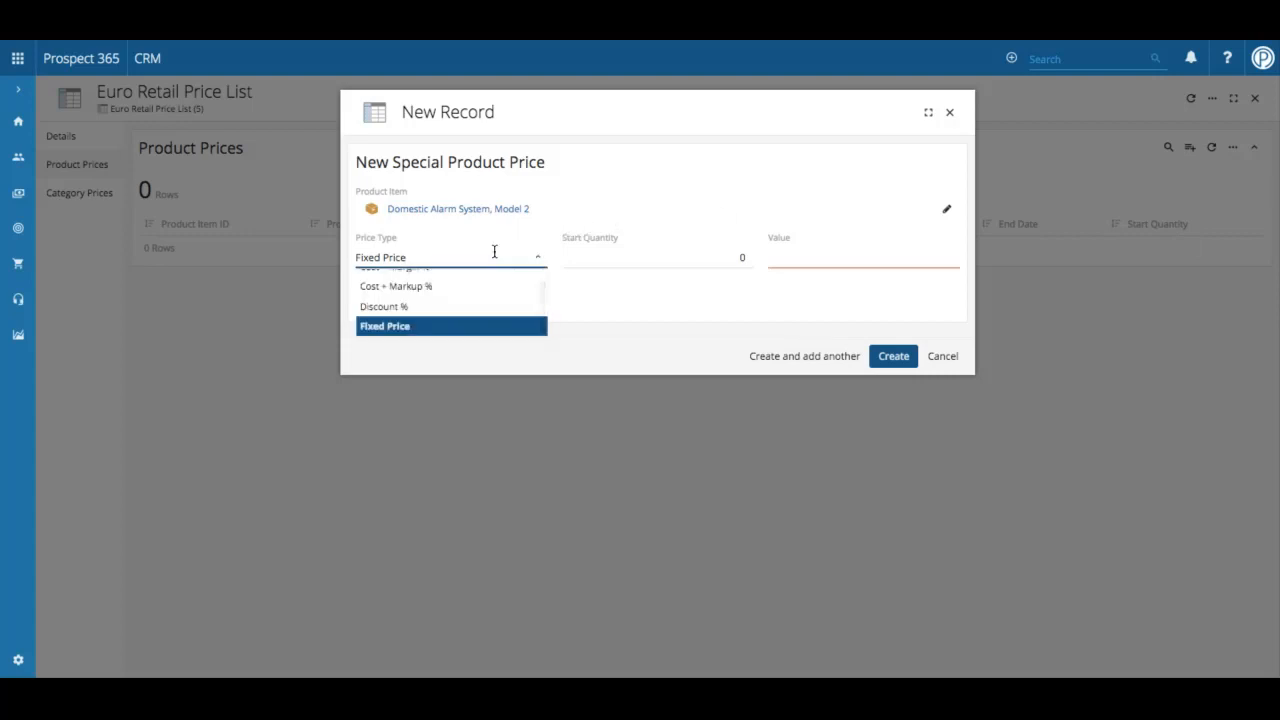
{"action": "left_click", "coordinate": [410, 326]}
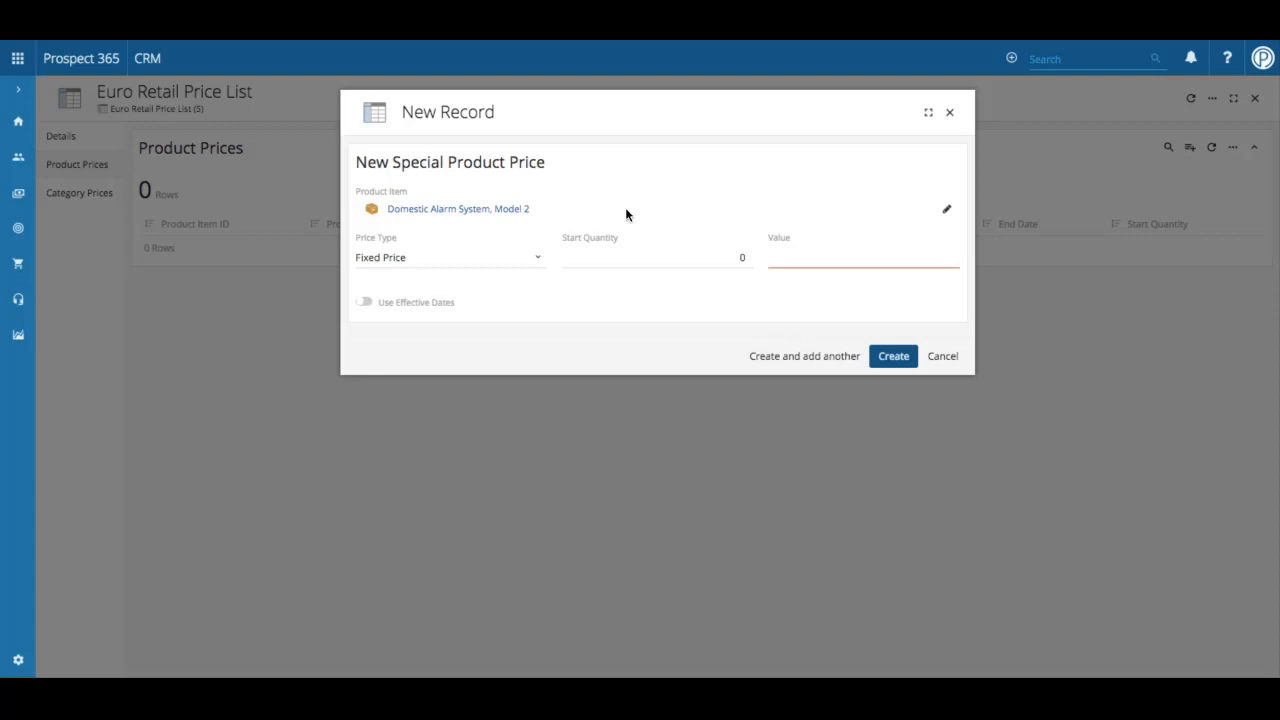
{"action": "left_click", "coordinate": [786, 261]}
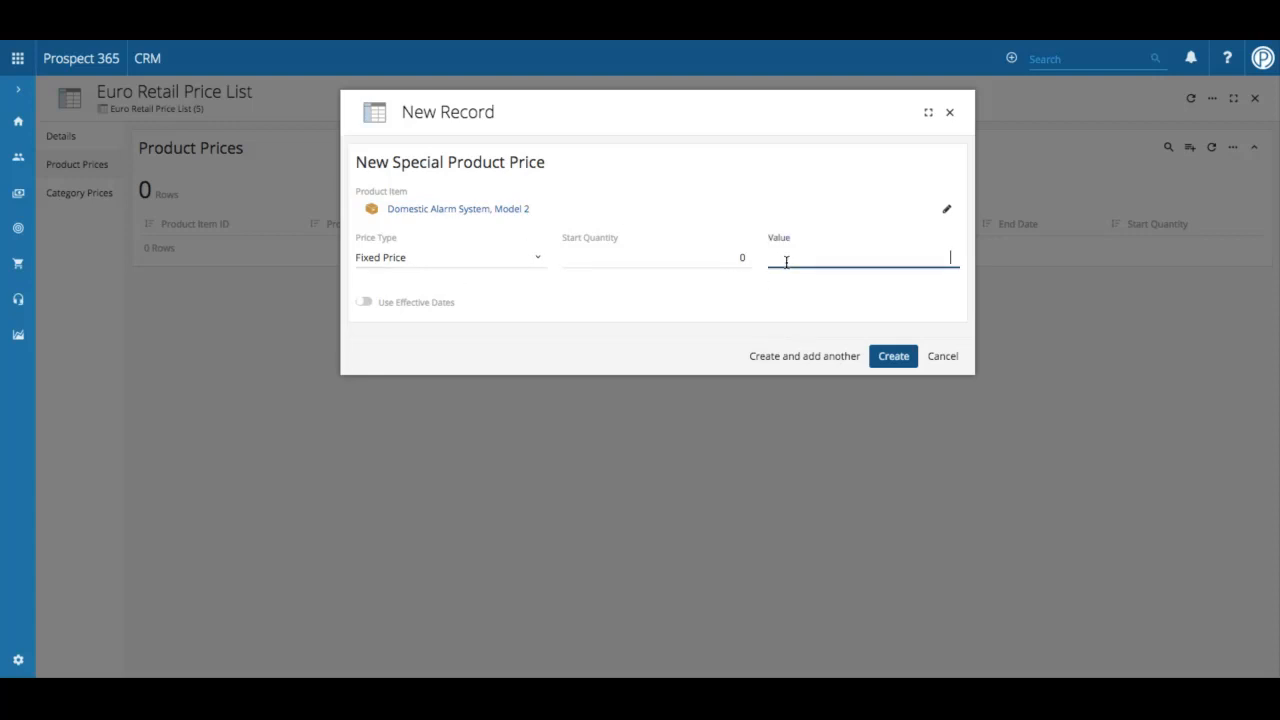
{"action": "type", "text": "40"}
{"action": "left_click", "coordinate": [779, 297]}
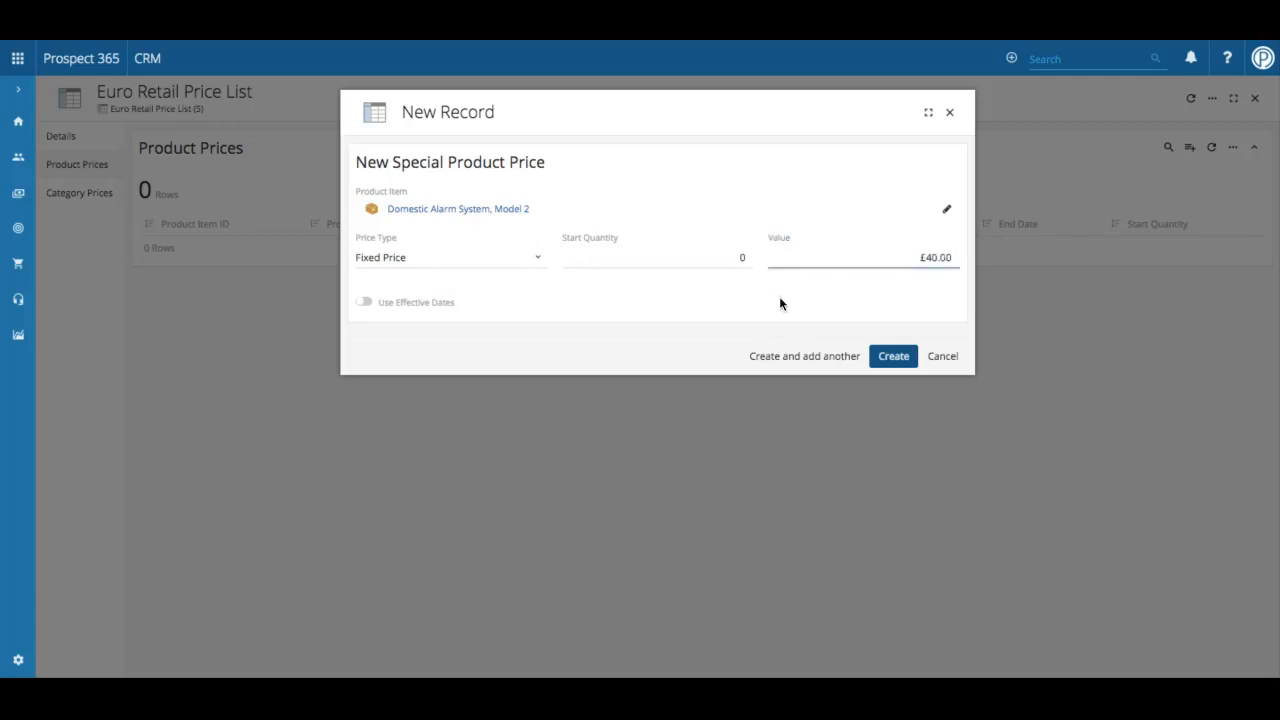
{"action": "left_click", "coordinate": [892, 357]}
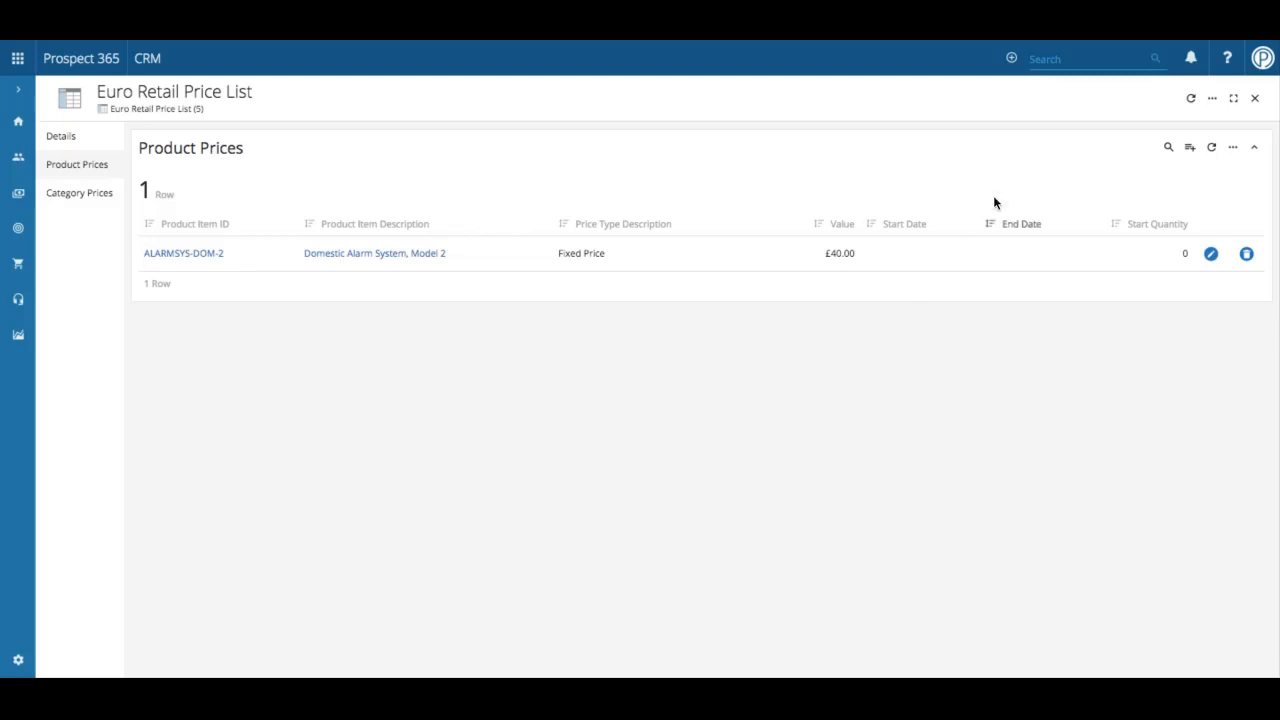
Assign the Euro Retail Price List price band to the Ace Electrical Supplies sales ledger account linked to Ace Electrical Supplies Ltd
{"action": "left_click", "coordinate": [1044, 62]}
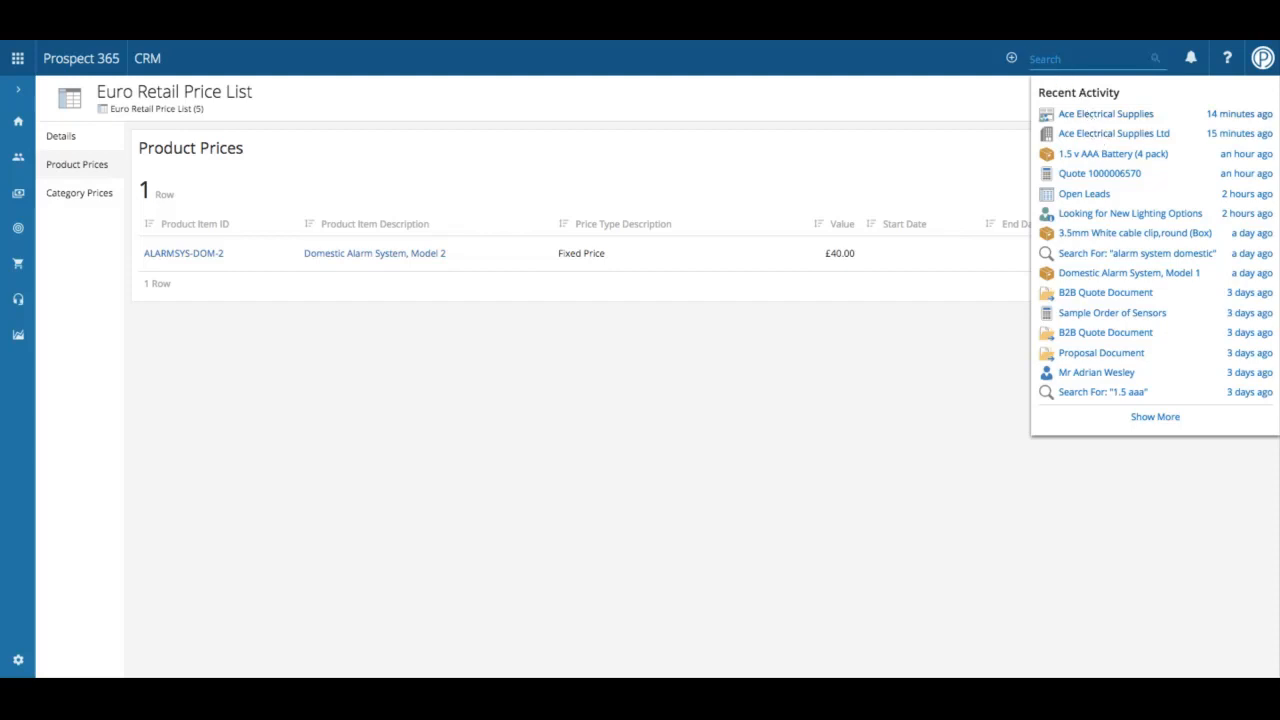
{"action": "left_click", "coordinate": [1098, 135]}
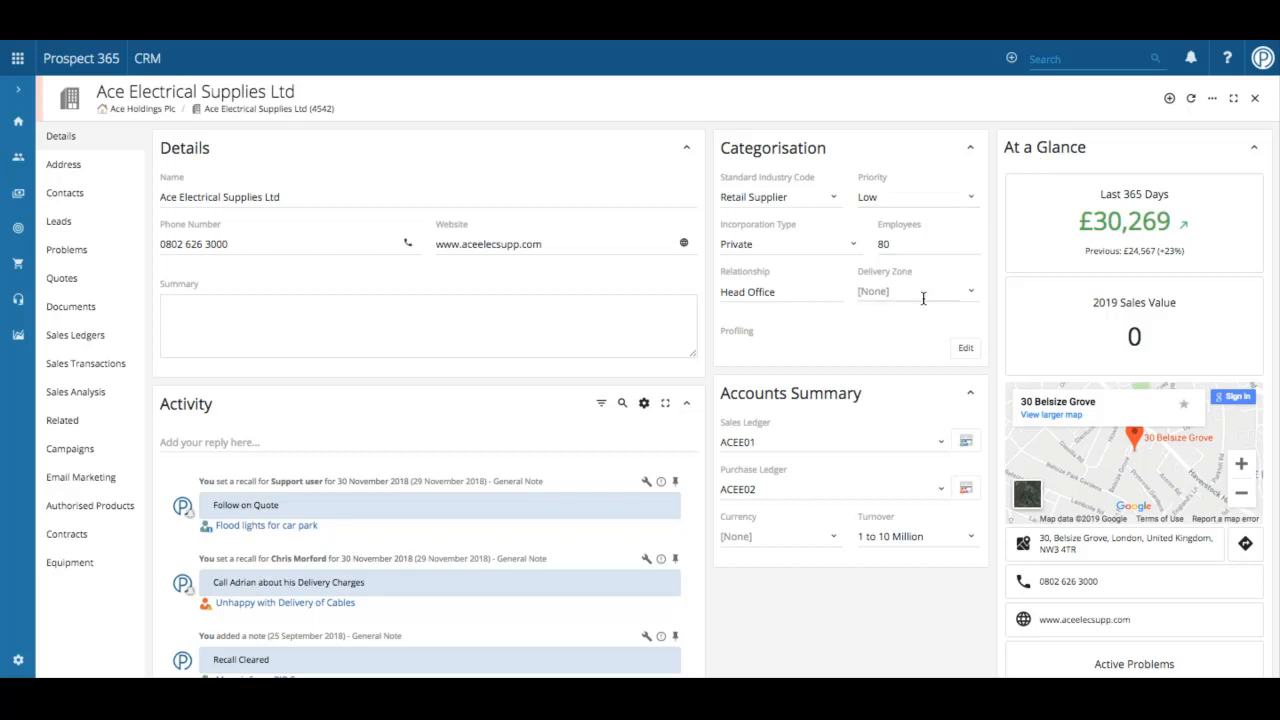
{"action": "left_click", "coordinate": [962, 441]}
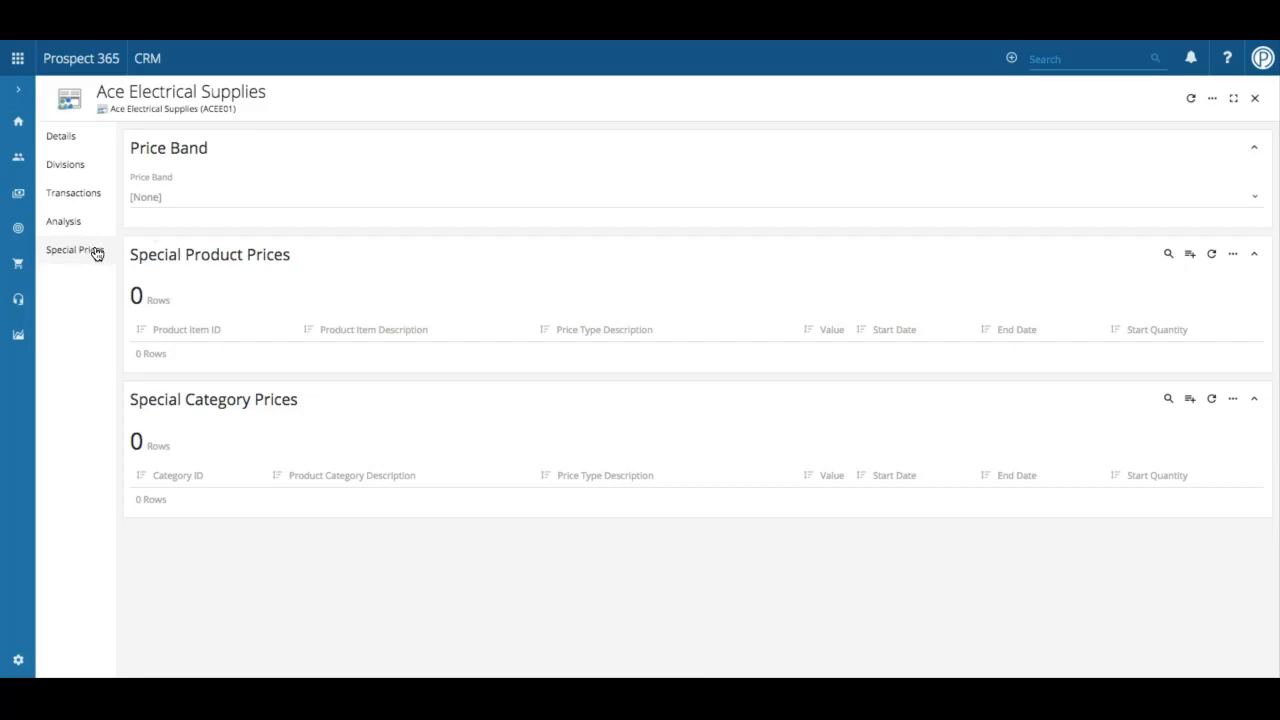
{"action": "left_click", "coordinate": [198, 192]}
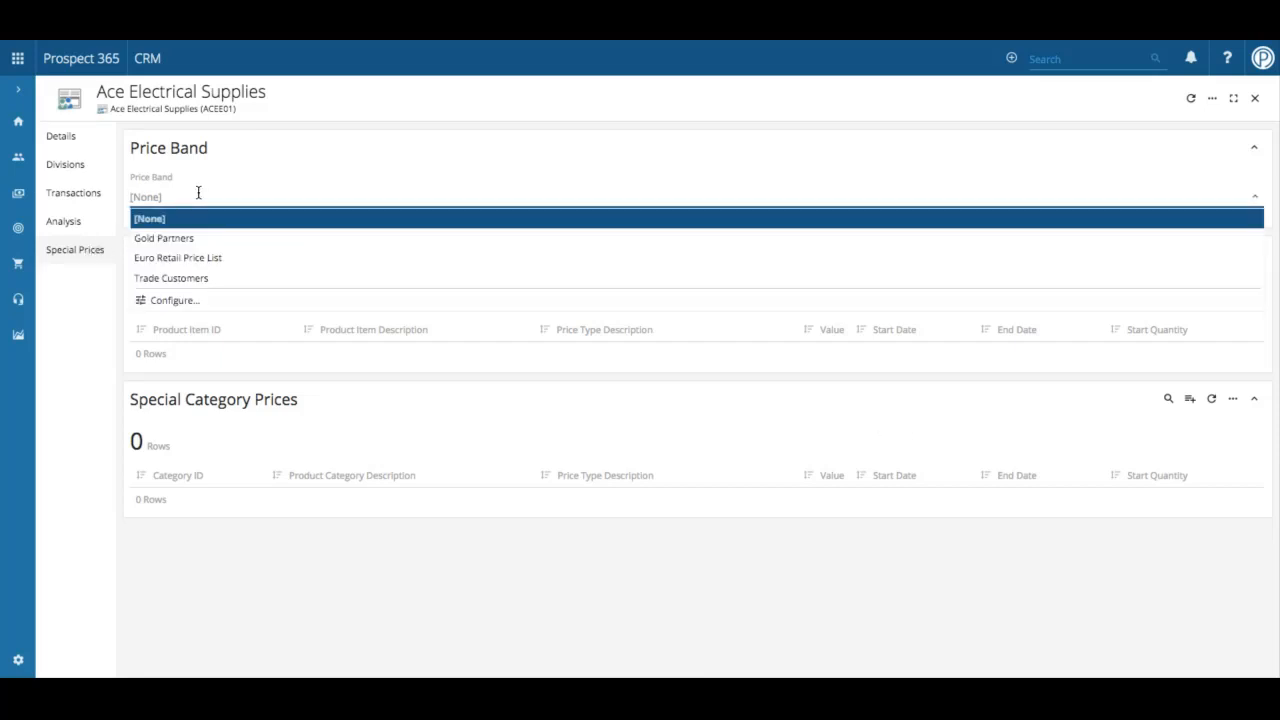
{"action": "left_click", "coordinate": [190, 261]}
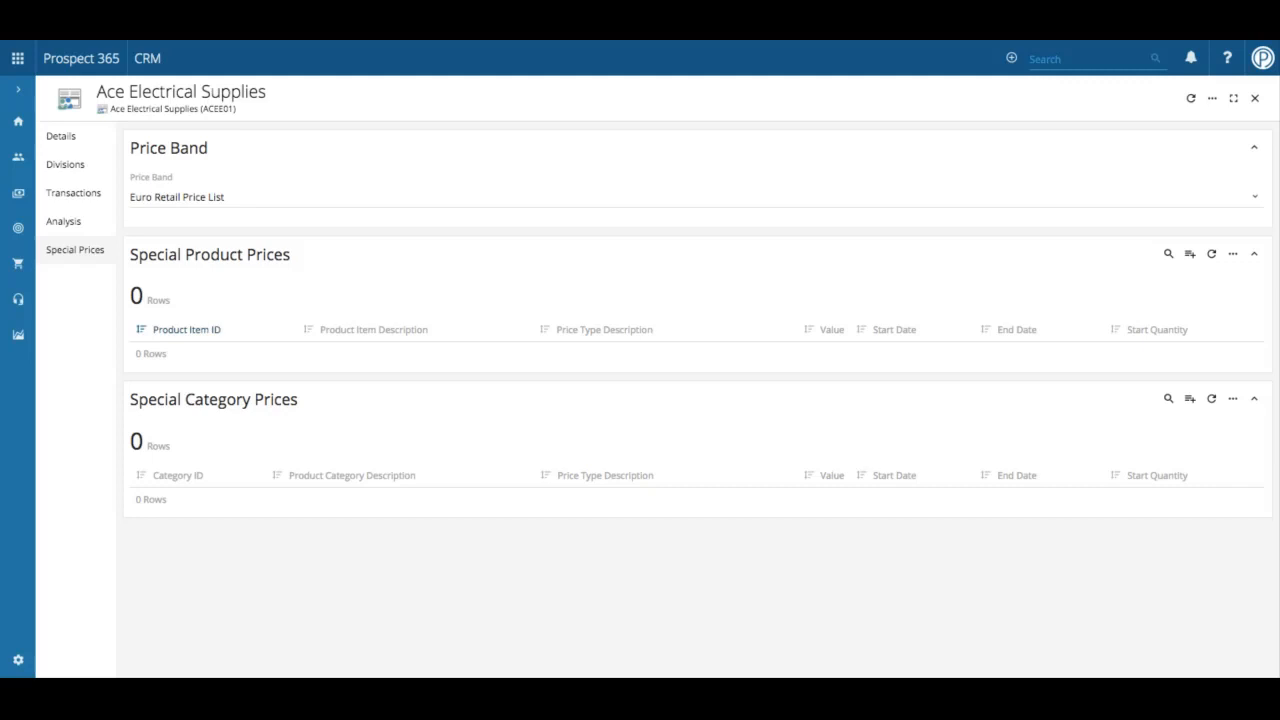
Start adding a special product price to the Ace Electrical Supplies sales ledger account
{"action": "left_click", "coordinate": [1191, 256]}
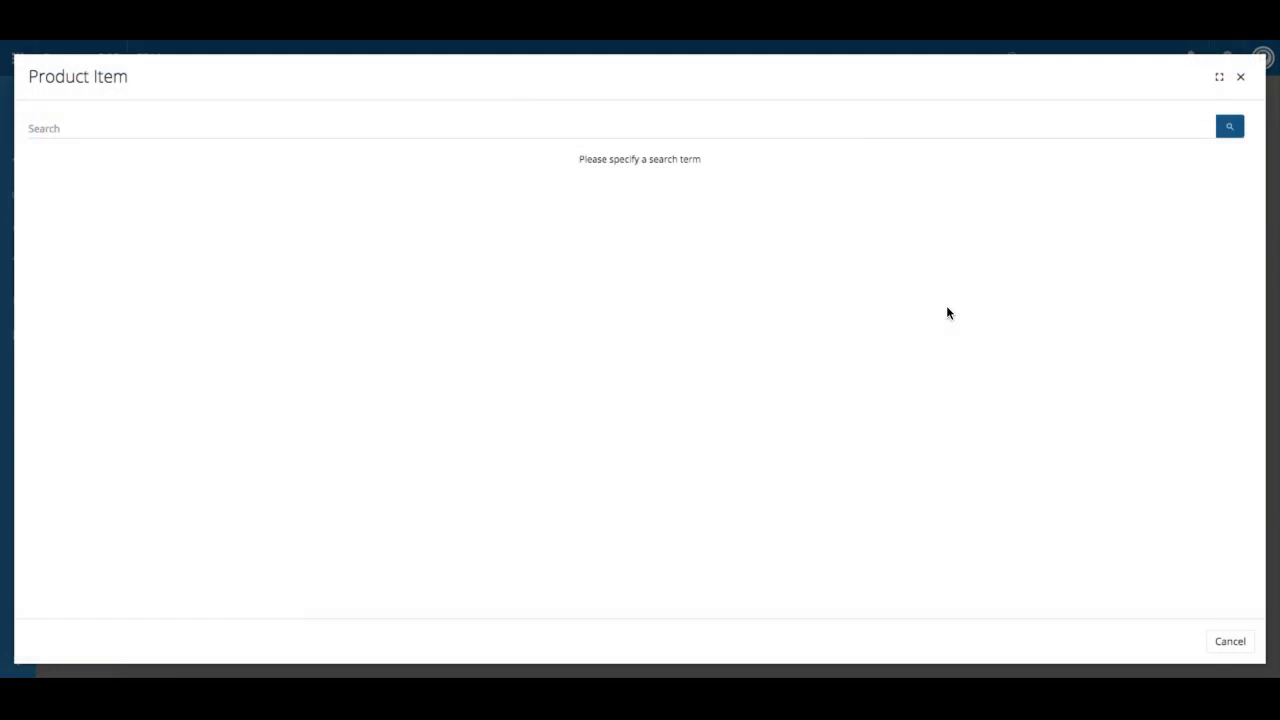